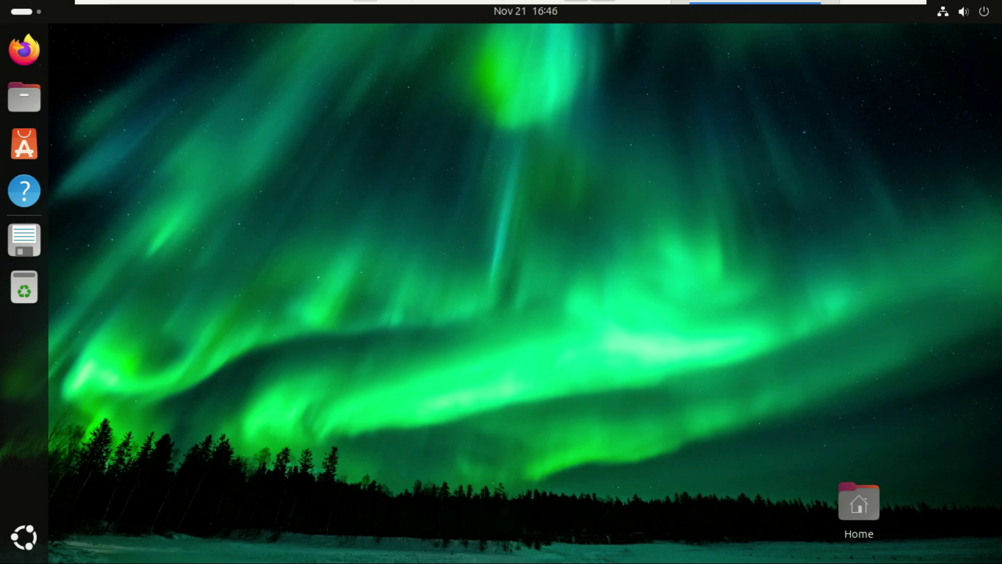
Launch Terminal from the Show Apps grid
left_click(24, 537)
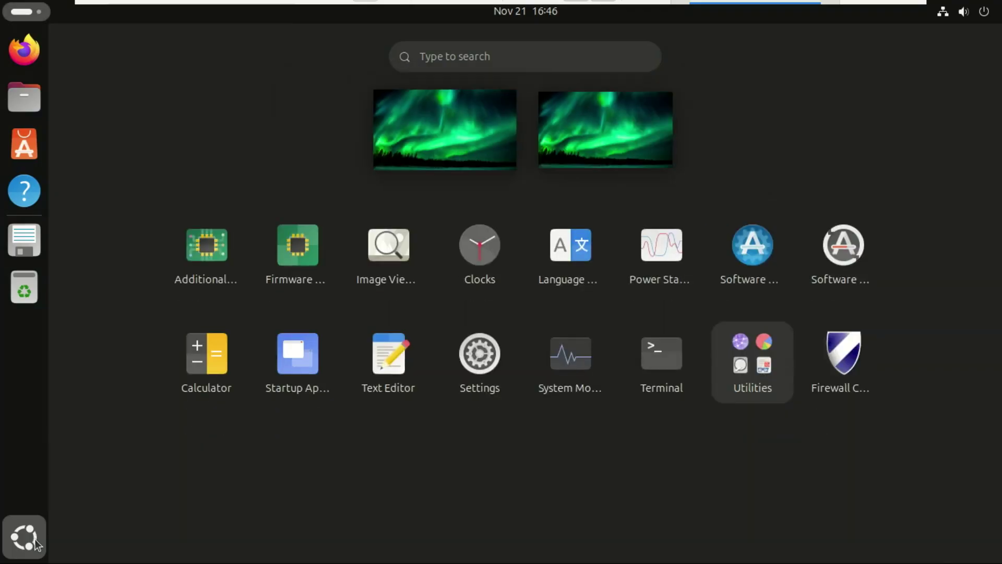
left_click(670, 369)
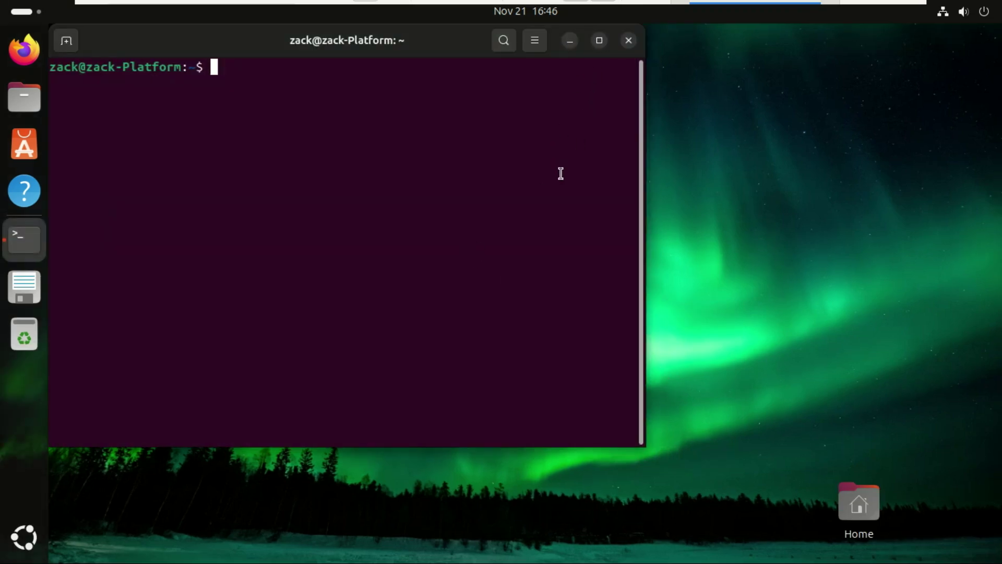
Run sudo apt update with the administrator password to refresh package lists
type("sudo apt up")
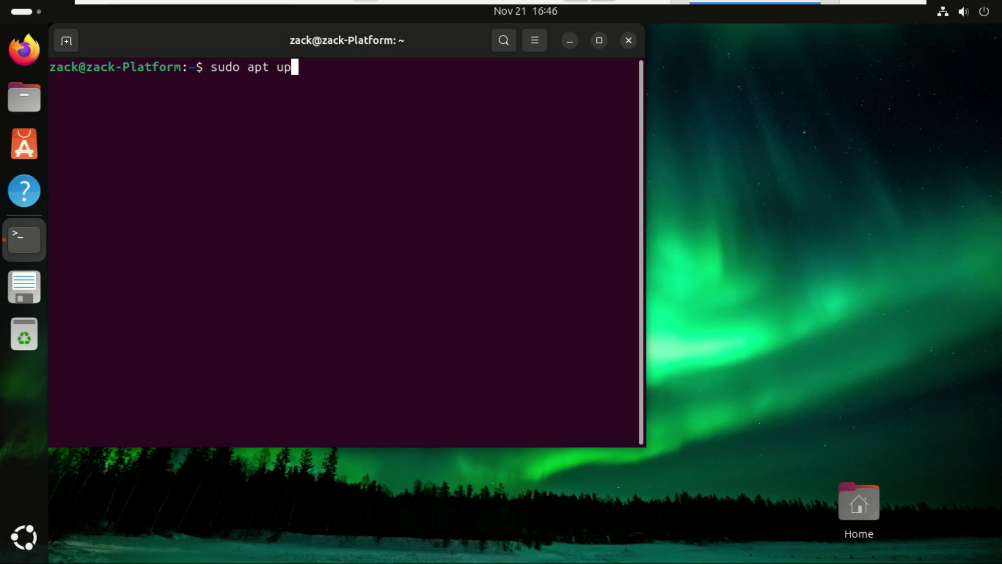
type("date")
key("Return")
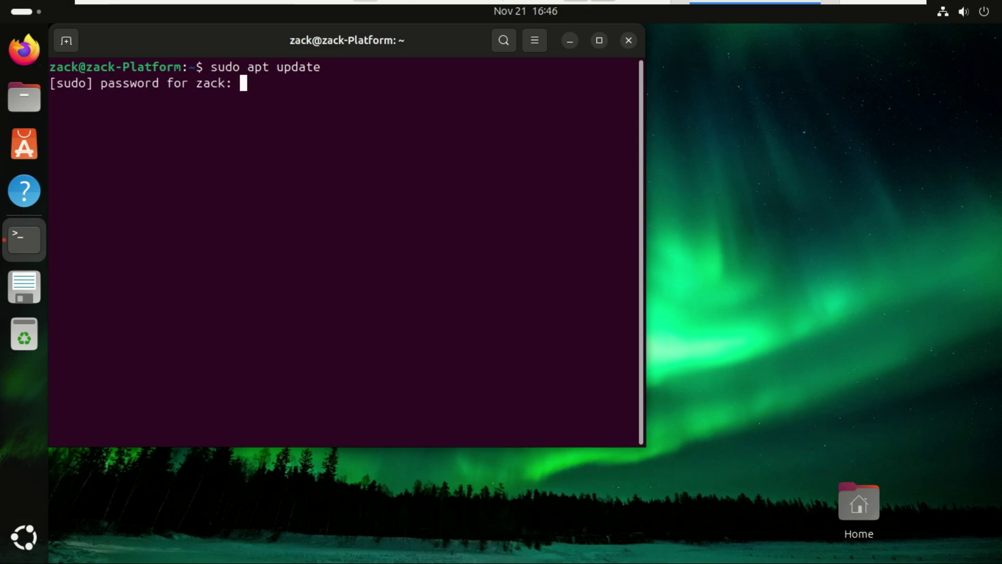
key("Return")
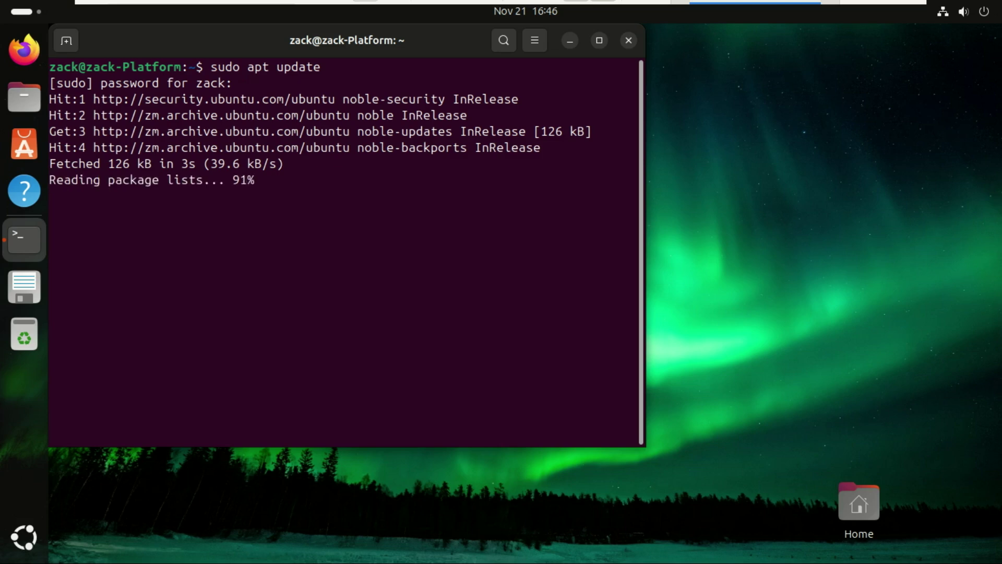
Run sudo apt upgrade (0 upgraded, 4 deferred), then clear the screen
type("s")
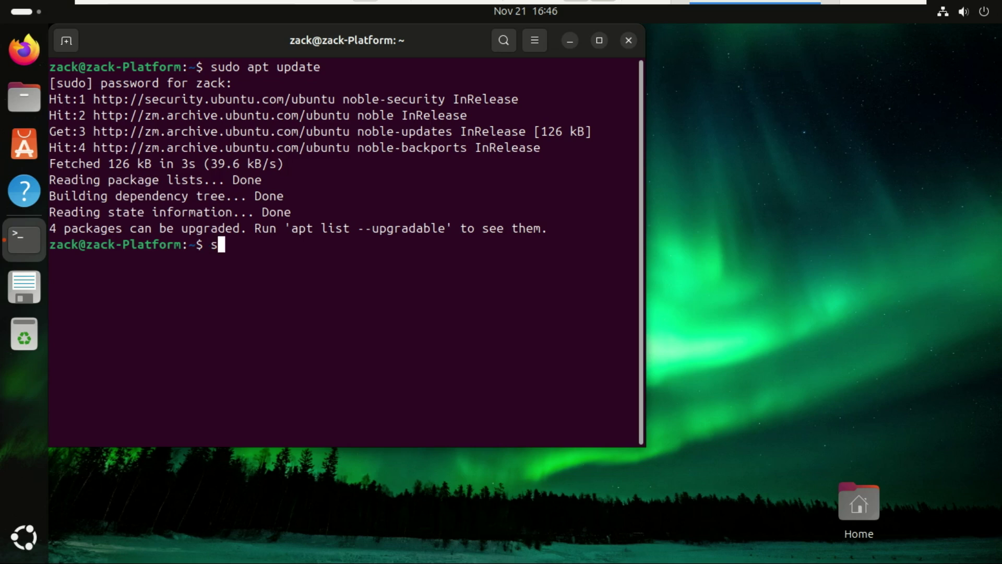
type("udo apt upg")
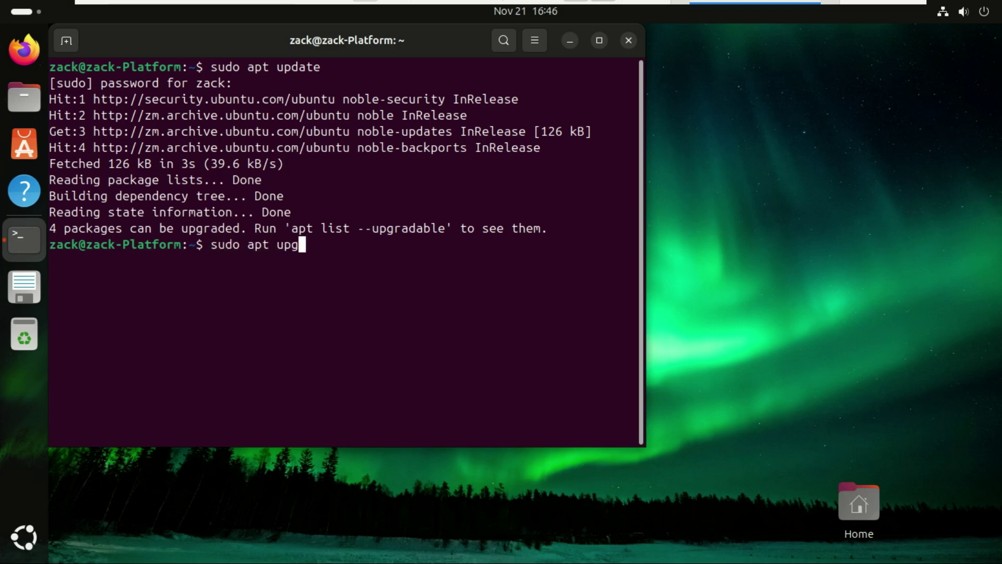
type("rade")
key("Return")
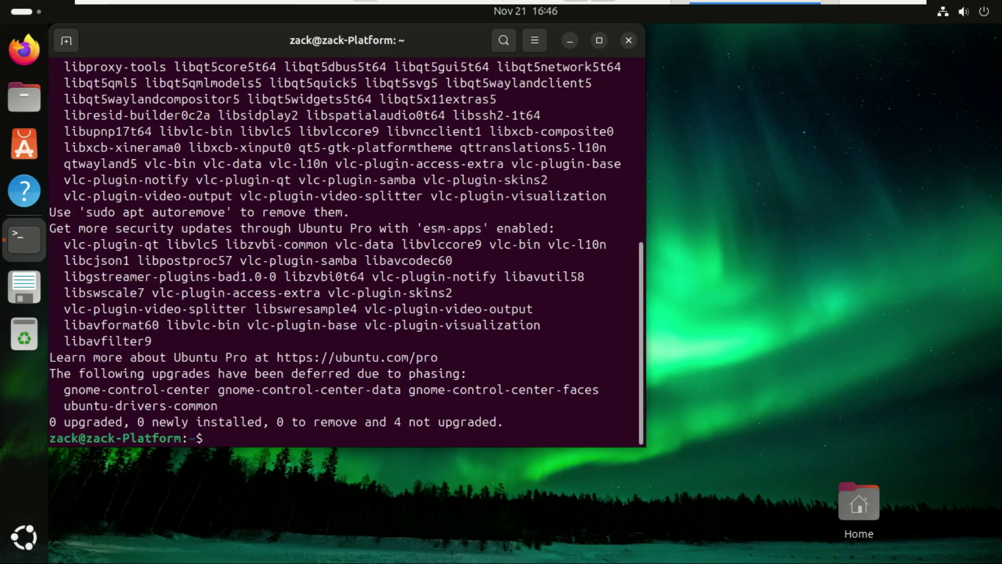
type("c")
type("lear")
key("Return")
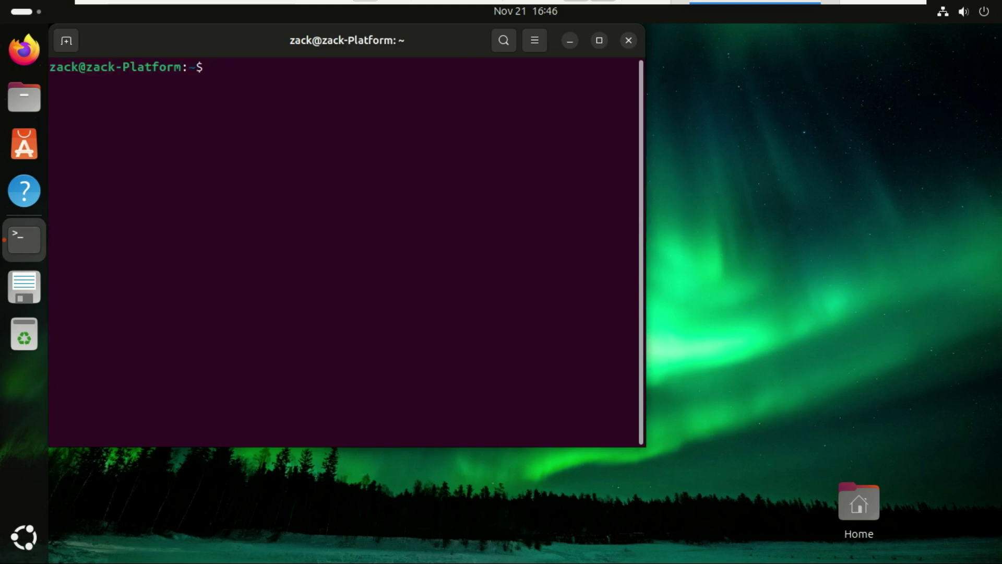
Maximize the terminal and run sudo ubuntu-drivers list, showing only open-vm-tools-desktop
left_click(600, 42)
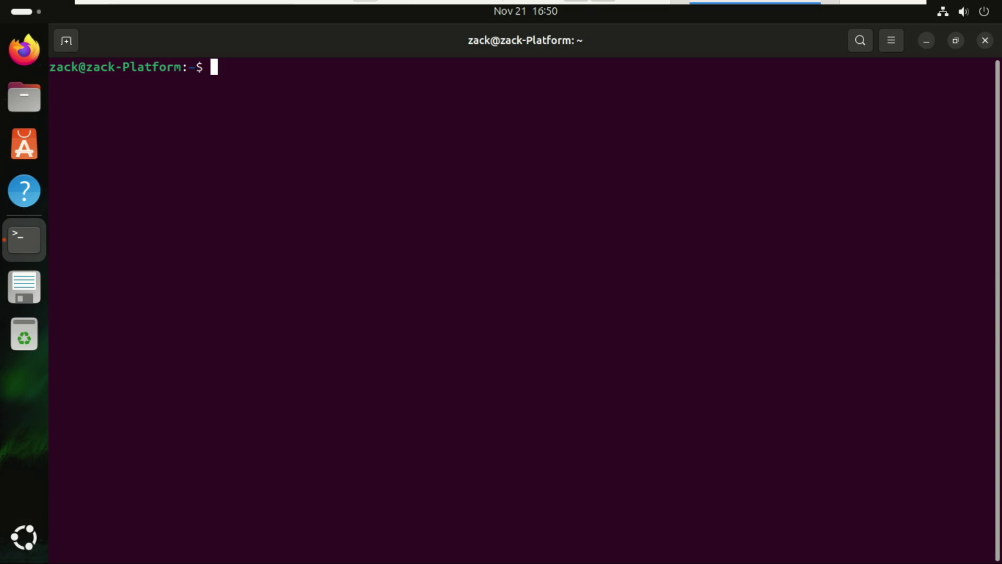
type("sudo ubunt")
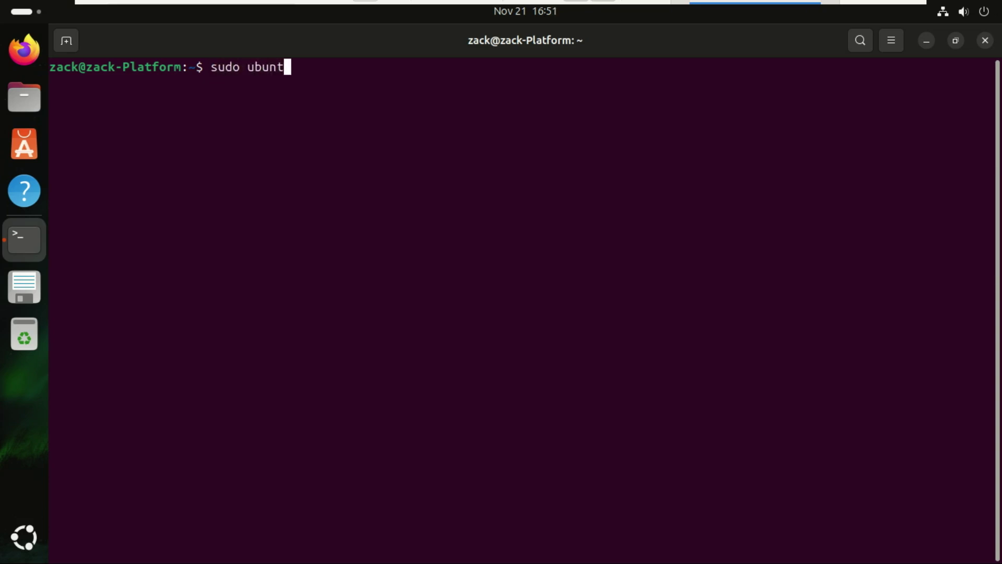
type("u-driver")
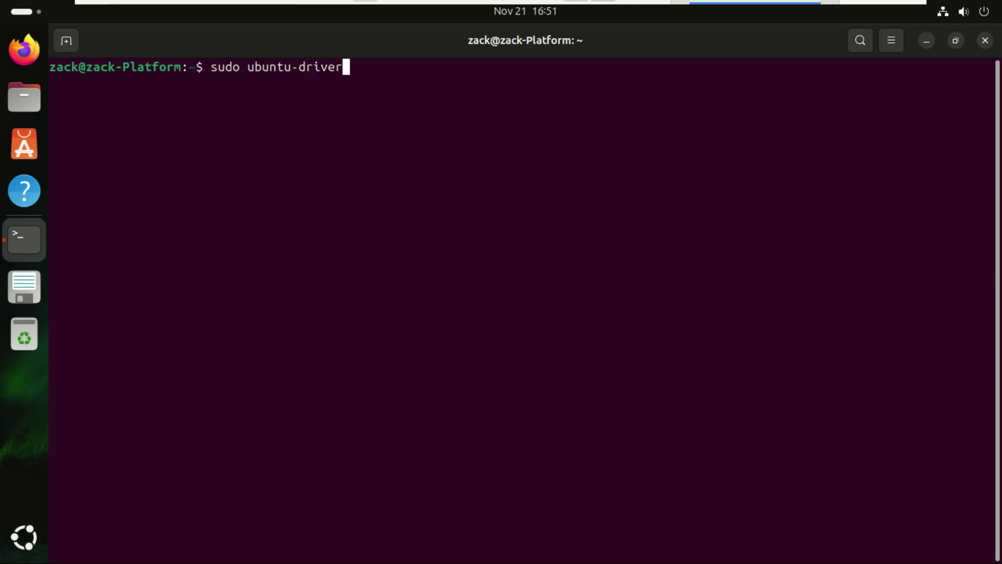
type("s list")
key("Return")
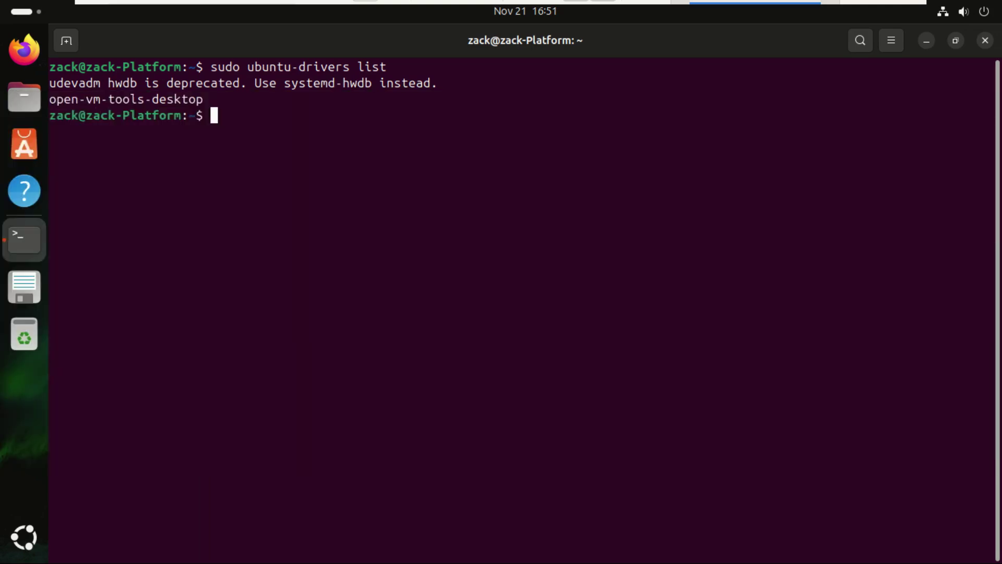
Run sudo ubuntu-drivers install; all available drivers are already installed
key("Up")
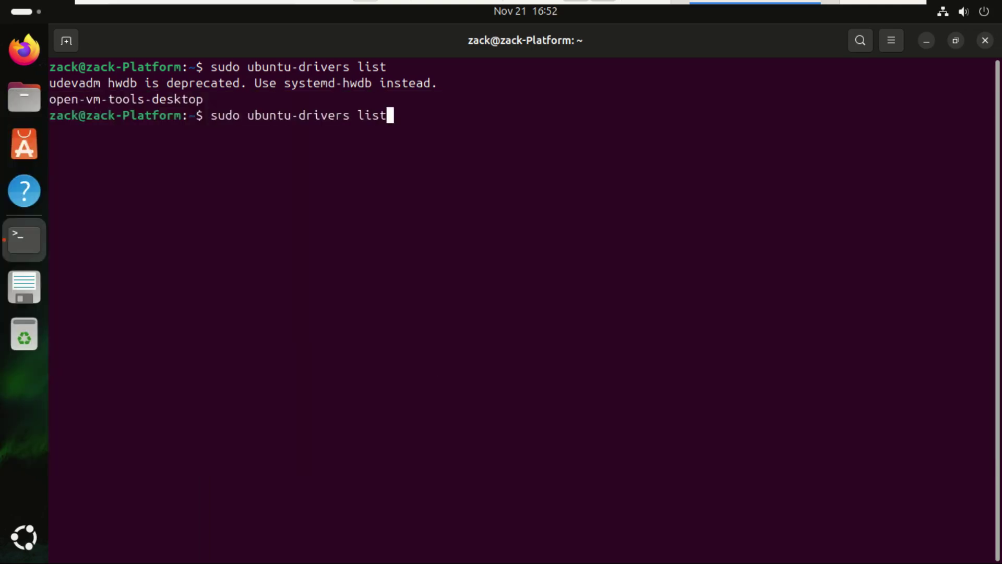
key("BackSpace")
key("BackSpace")
key("BackSpace")
key("BackSpace")
key("BackSpace")
type("install")
key("Return")
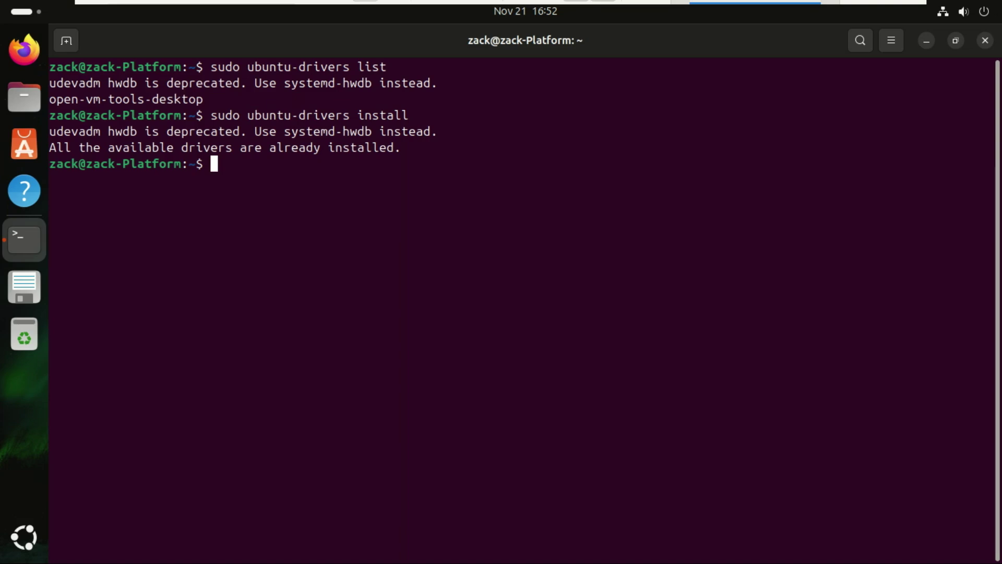
Recall the install command and append nvidia-driver-530 at the prompt
key("Up")
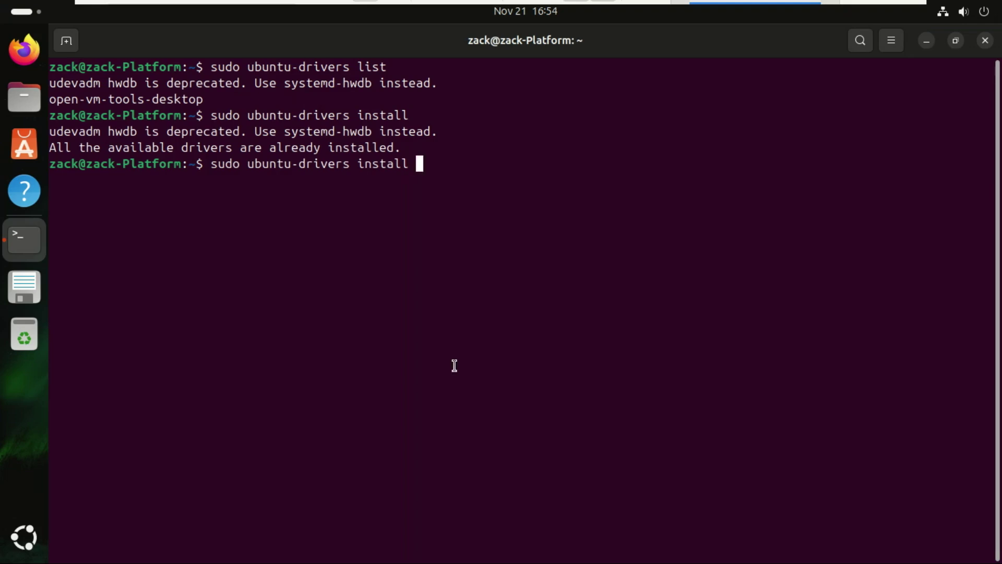
type("nvid")
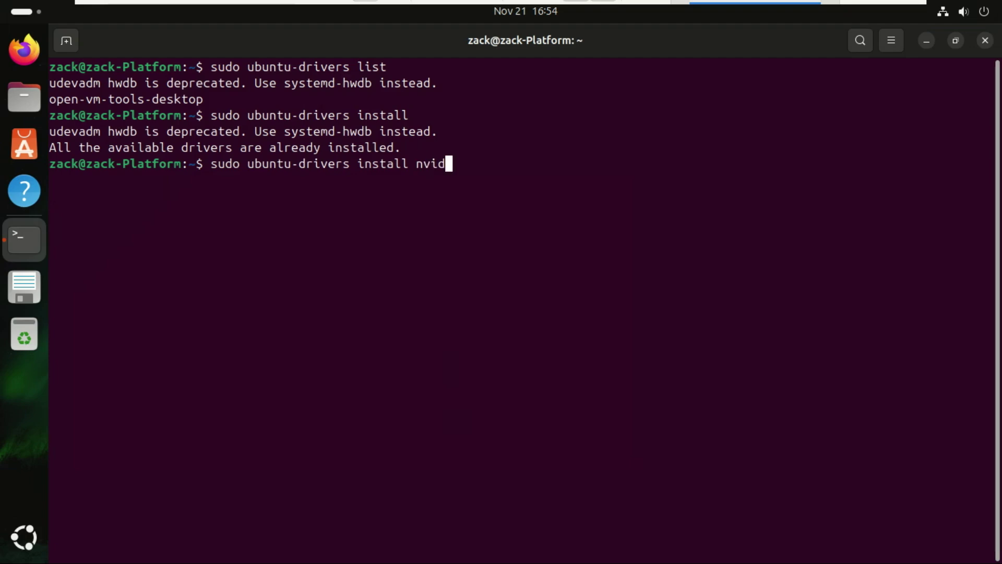
type("ia")
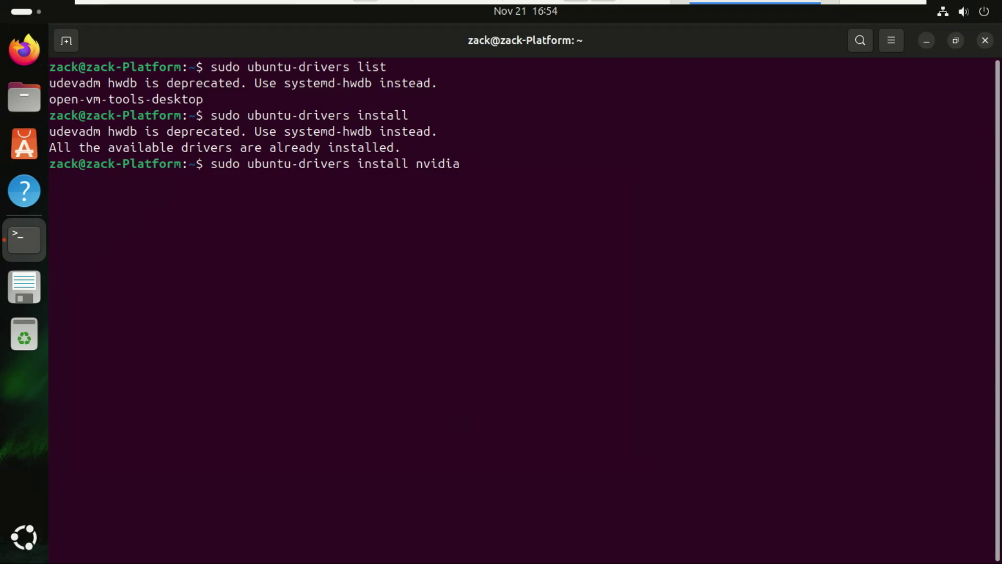
type("-driver-530")
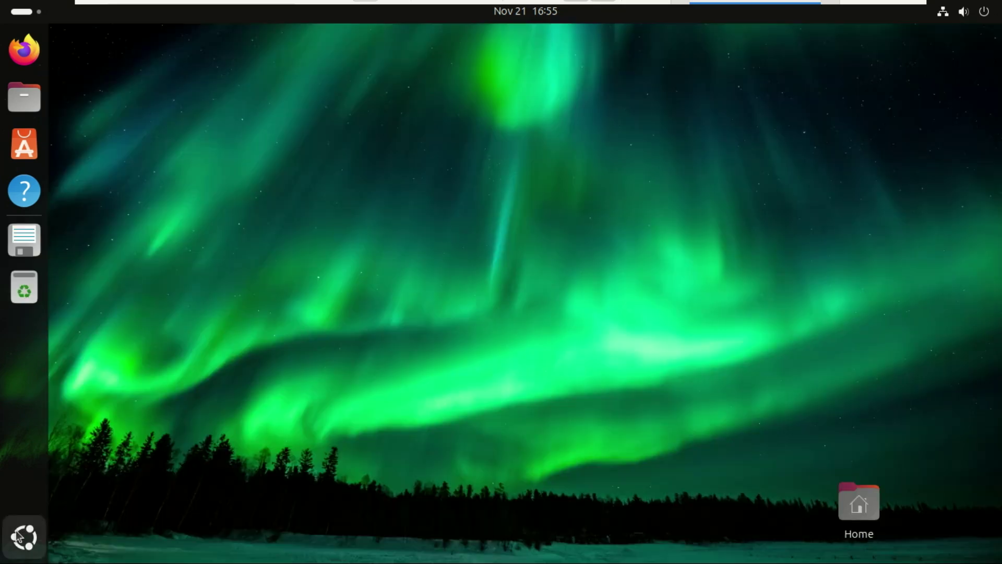
Search apps for 'add' and launch Additional Drivers in Software & Updates
left_click(25, 537)
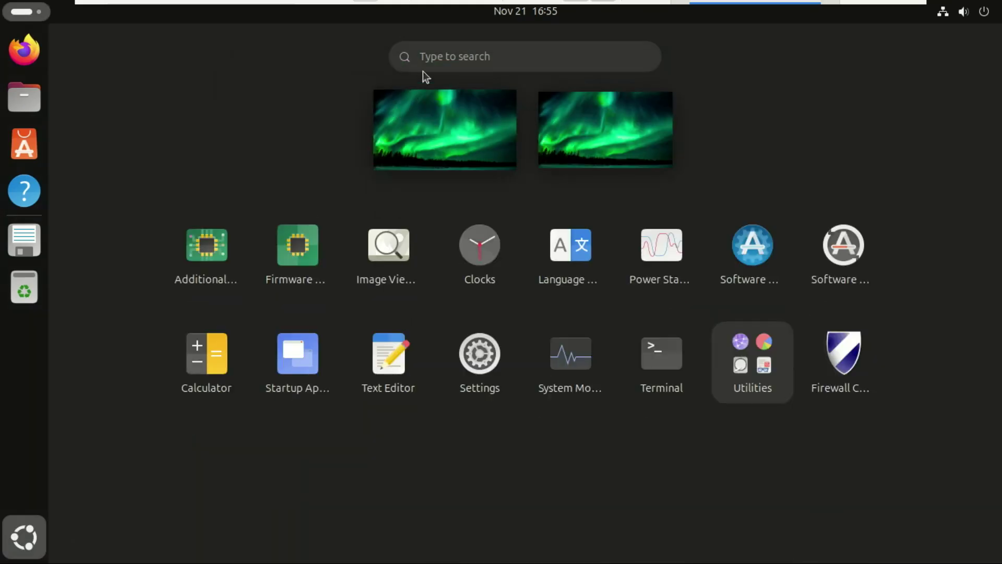
left_click(434, 55)
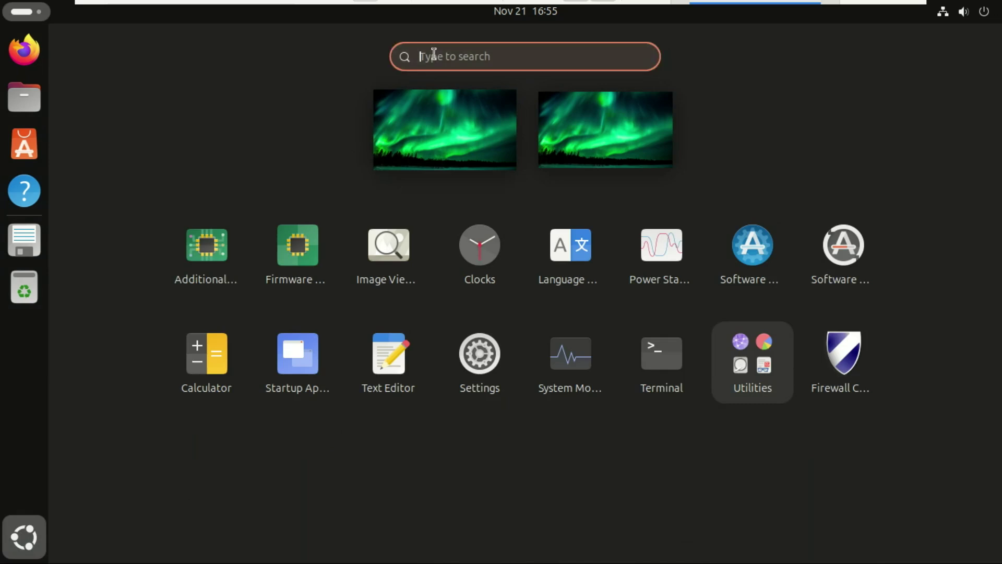
type("add")
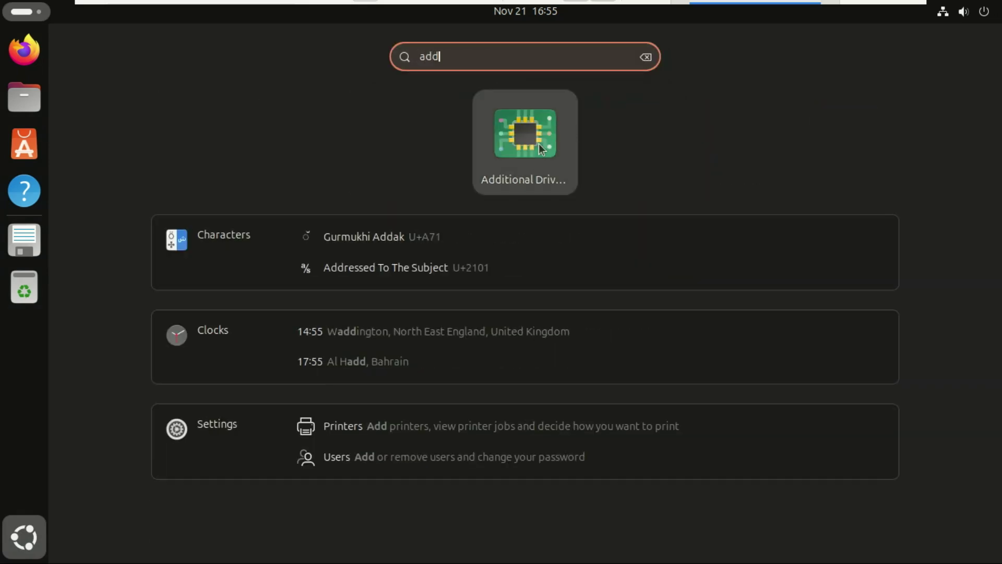
left_click(539, 143)
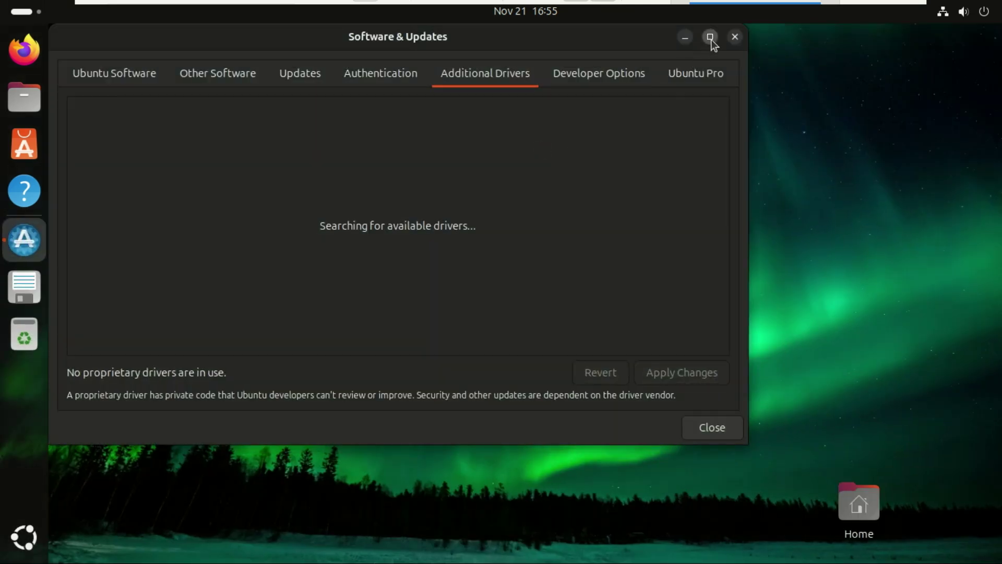
Maximize Software & Updates to see the VMware SVGA II Adapter using open-vm-tools-desktop
left_click(710, 40)
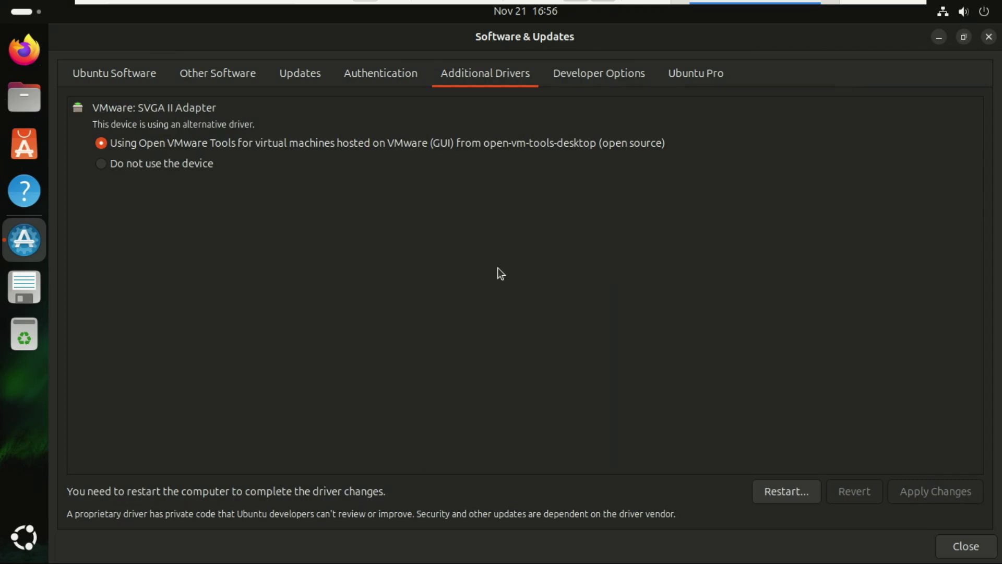